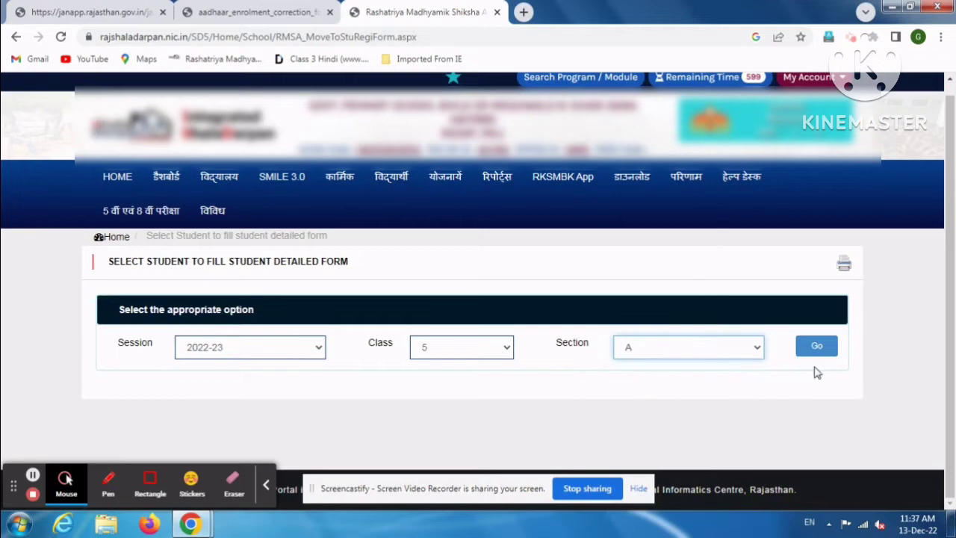
# - Load the class 5 section A student list and scroll down to its last row, 31
pyautogui.click(813, 351)
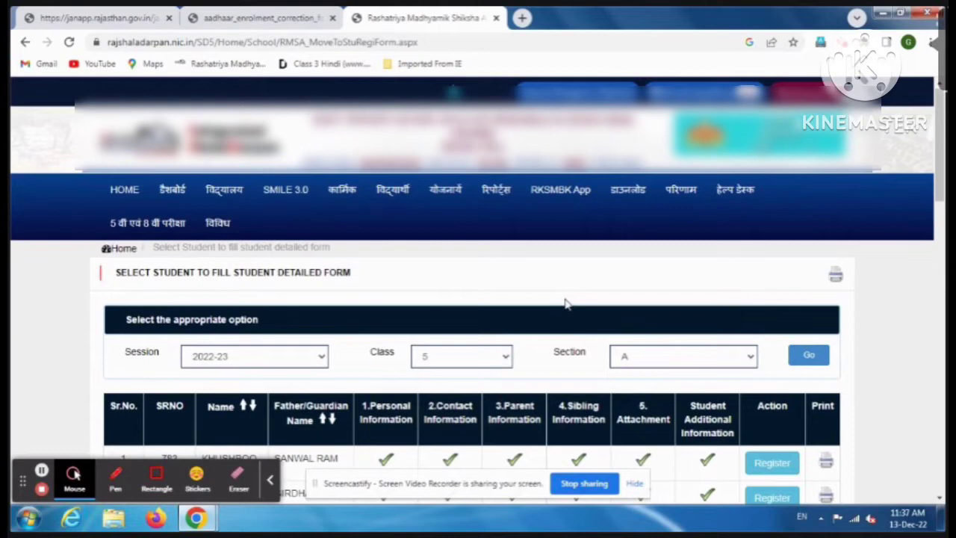
pyautogui.scroll(-5, 565, 303)
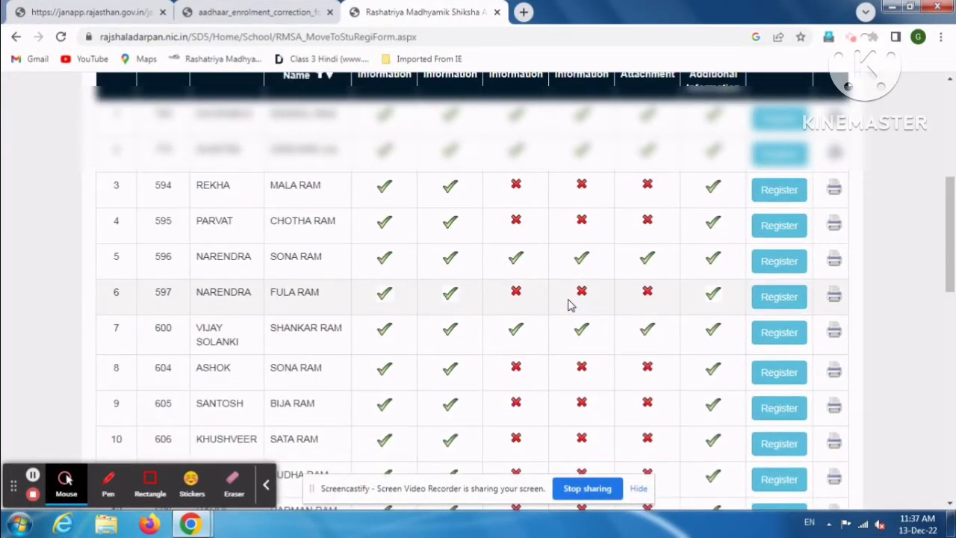
pyautogui.scroll(-3, 568, 303)
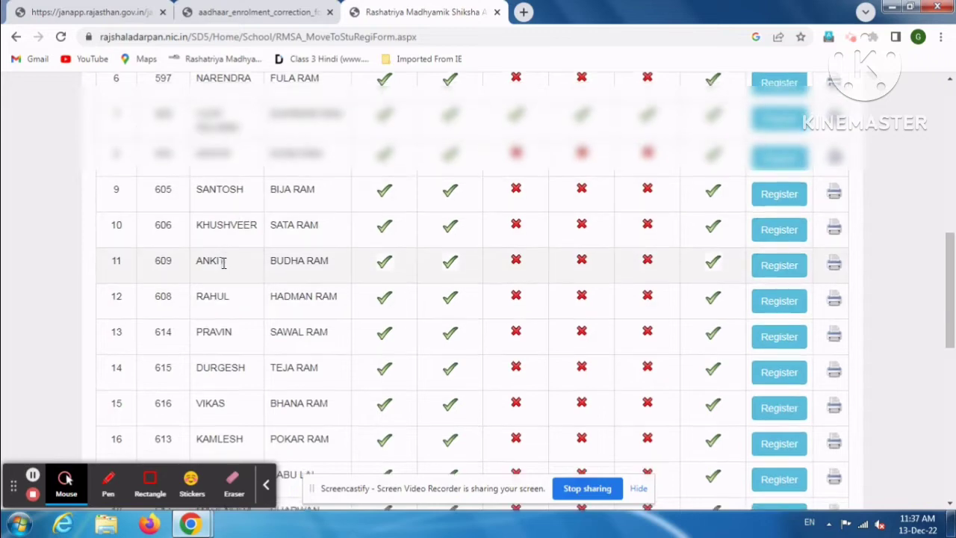
pyautogui.scroll(-8, 223, 263)
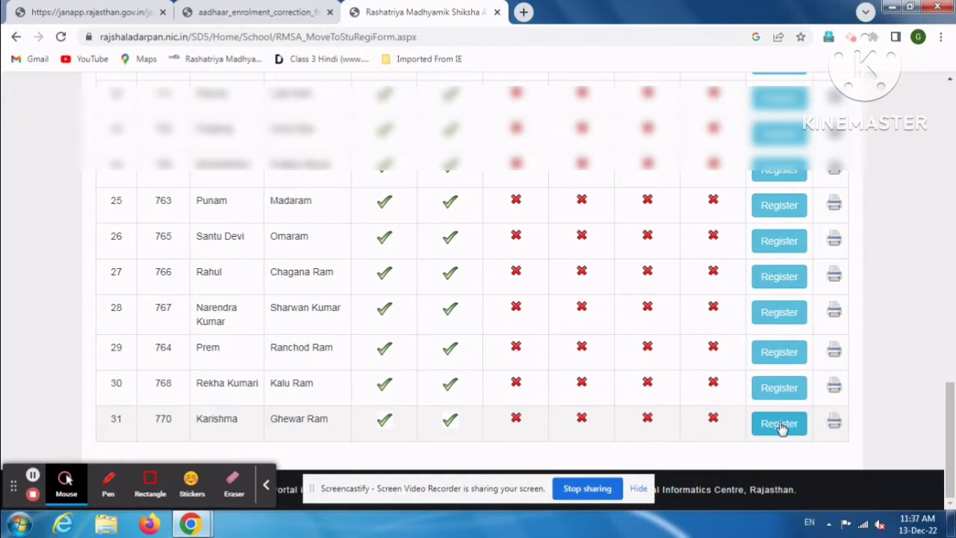
# - Open the last student's detail form and start its JanAadhaar/Aadhaar authentication
pyautogui.click(779, 426)
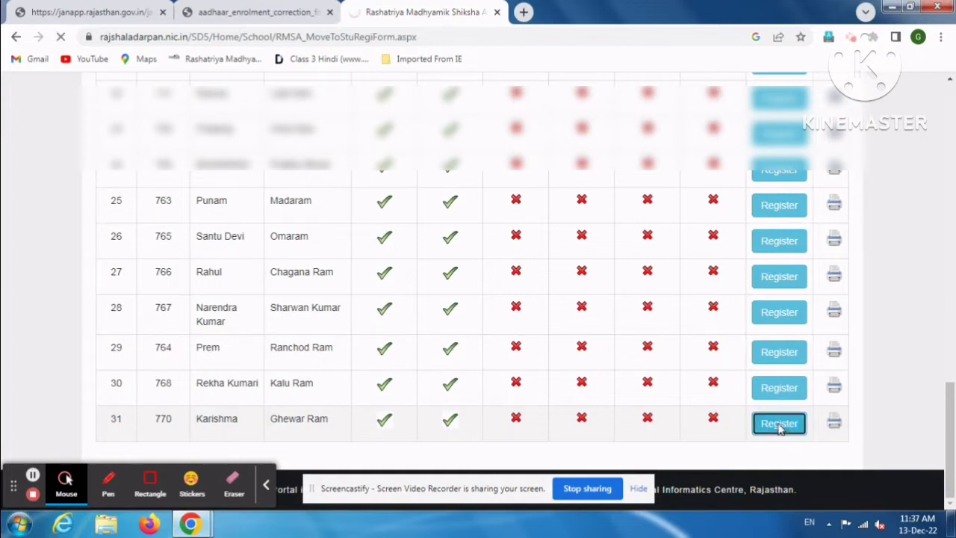
pyautogui.scroll(-15, 556, 297)
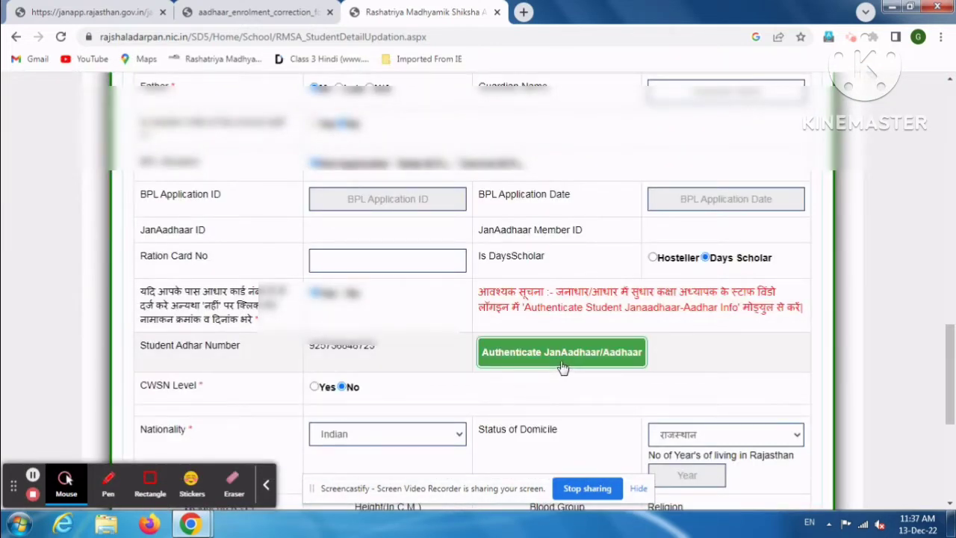
pyautogui.click(563, 366)
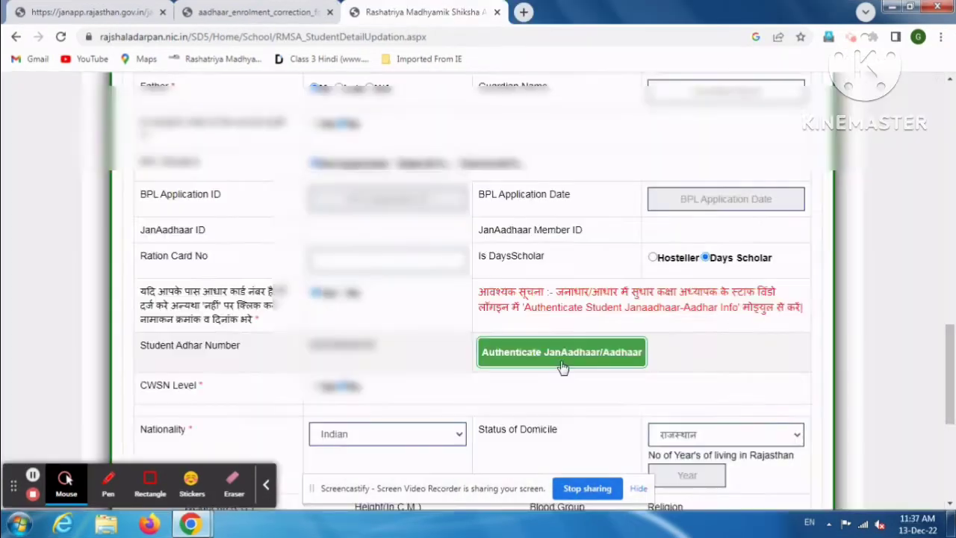
# - Enter the student's JanAadhaar number and member ID in the authentication dialog, removing an extra digit
pyautogui.click(562, 355)
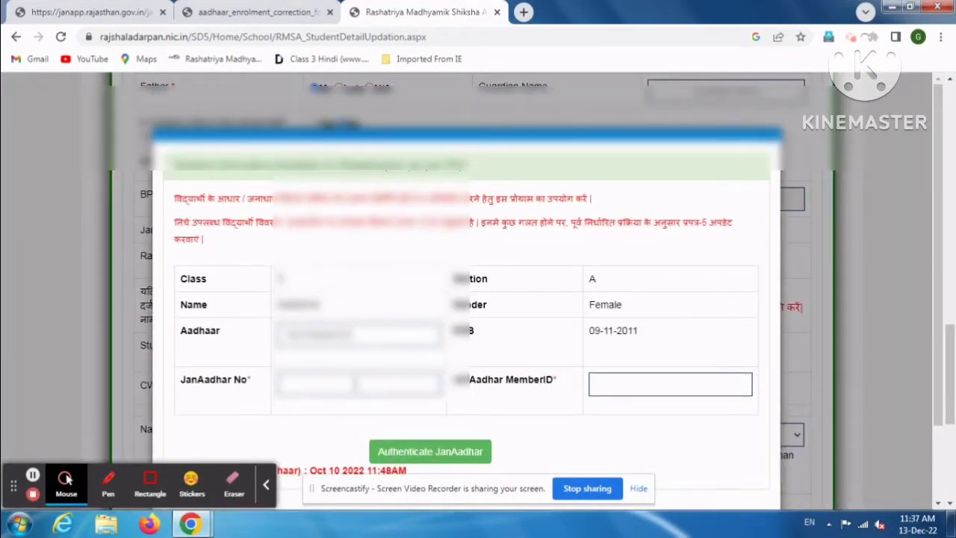
pyautogui.click(357, 389)
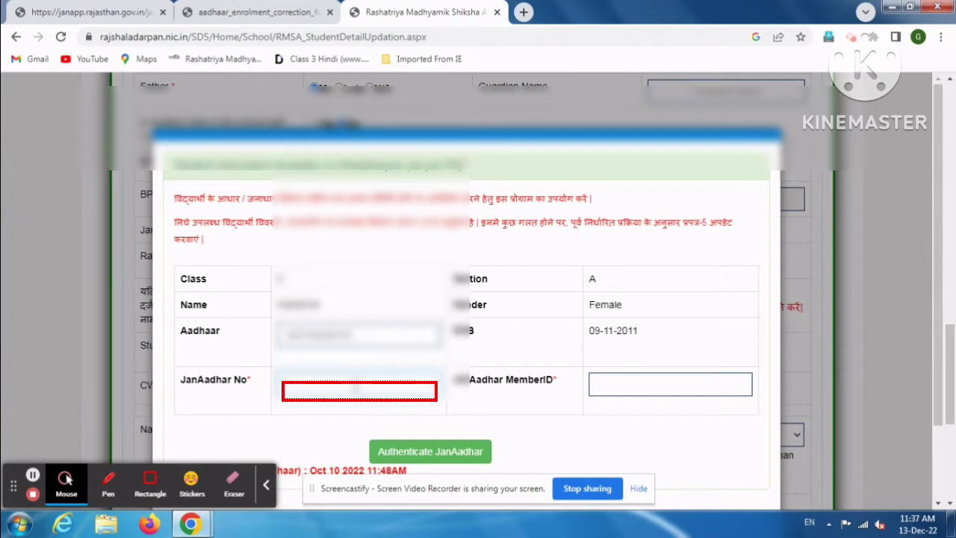
pyautogui.write('????')
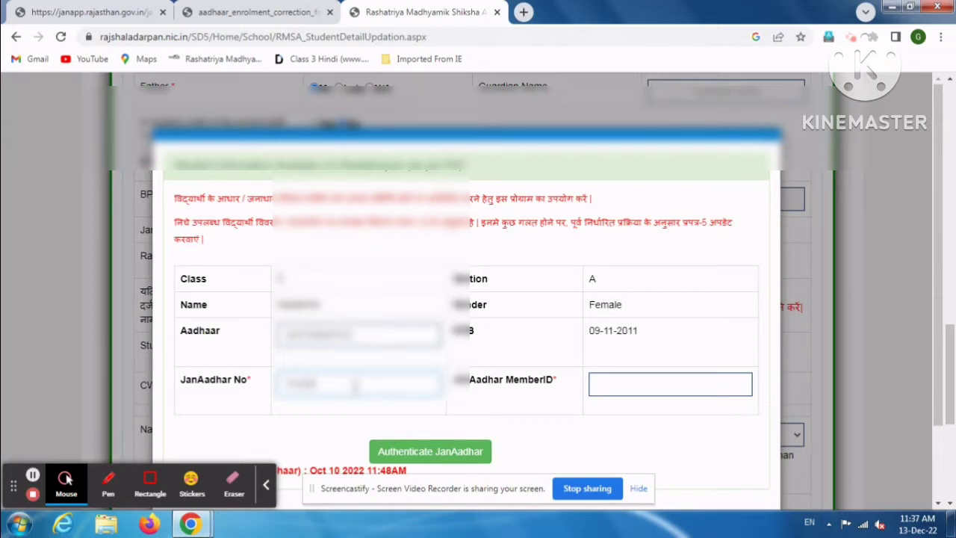
pyautogui.write('???')
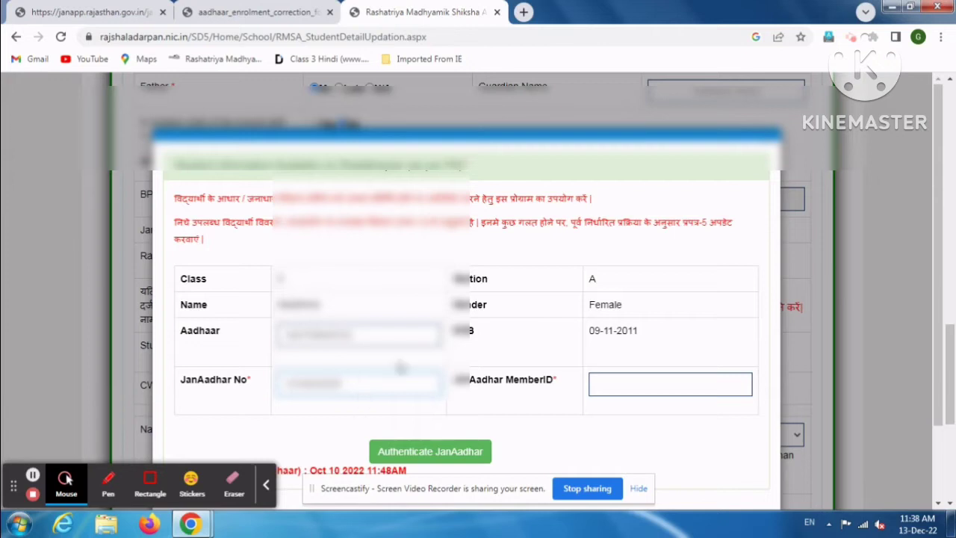
pyautogui.click(648, 385)
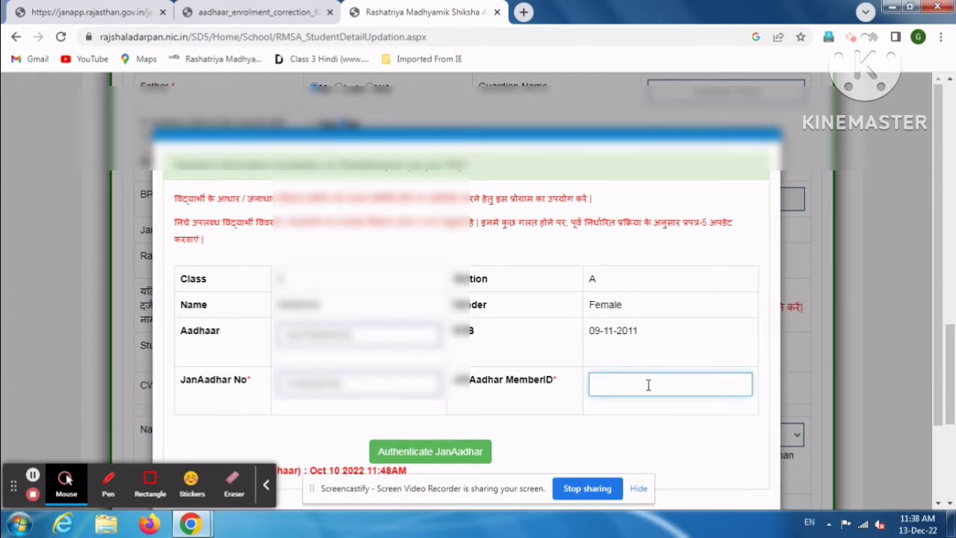
pyautogui.scroll(-1, 632, 356)
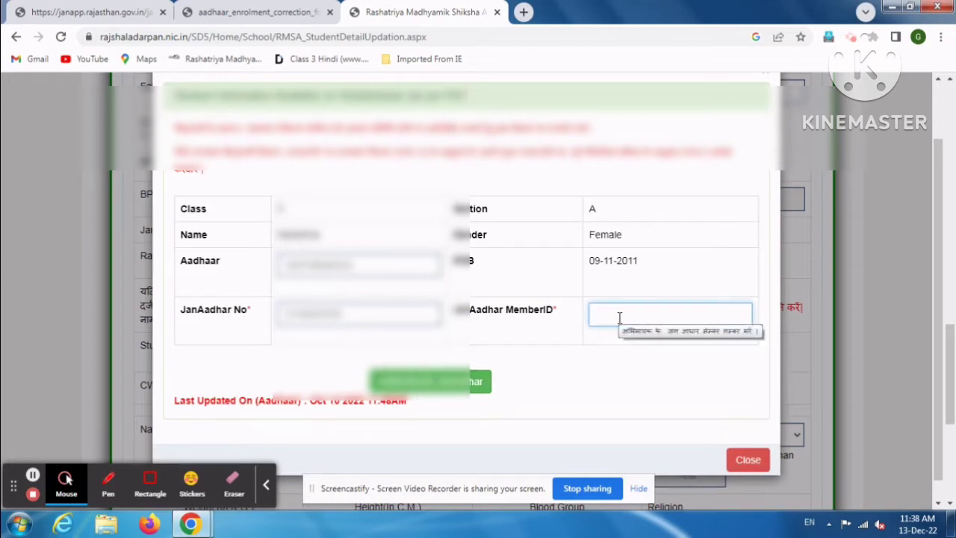
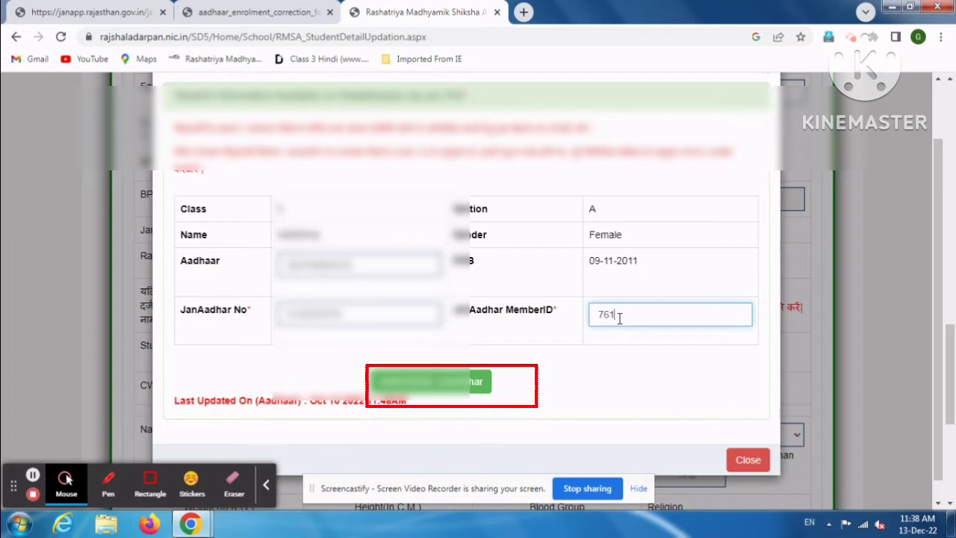
pyautogui.press('BackSpace')
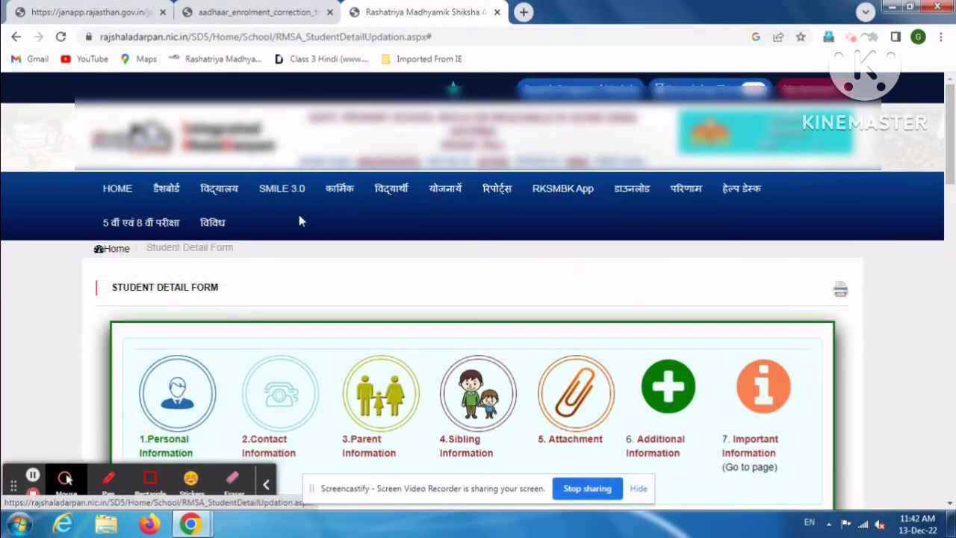
pyautogui.moveTo(381, 195)
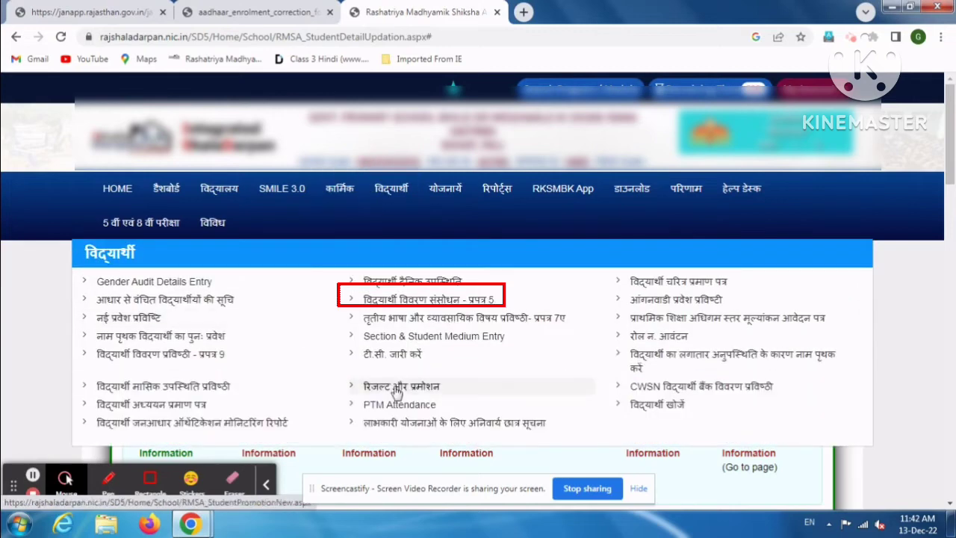
pyautogui.click(439, 301)
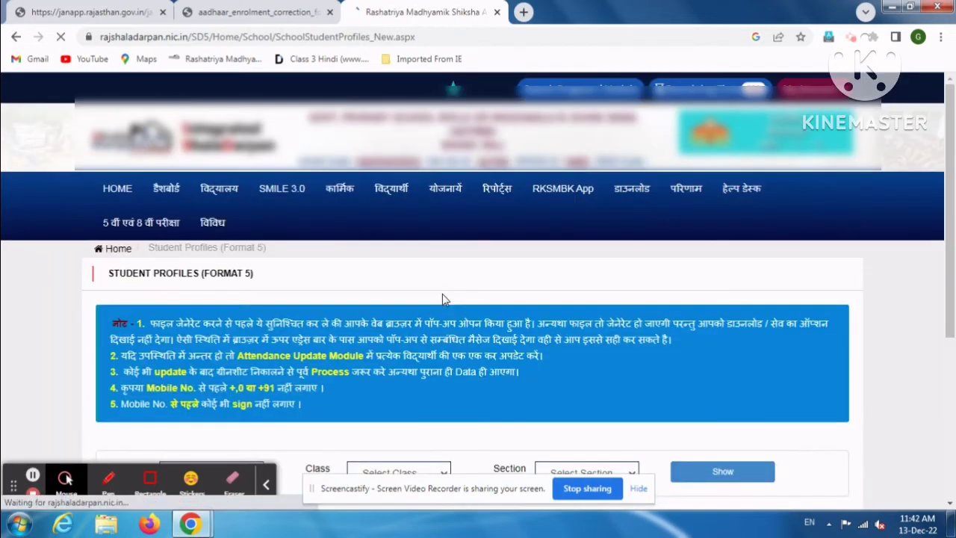
pyautogui.scroll(-3, 622, 172)
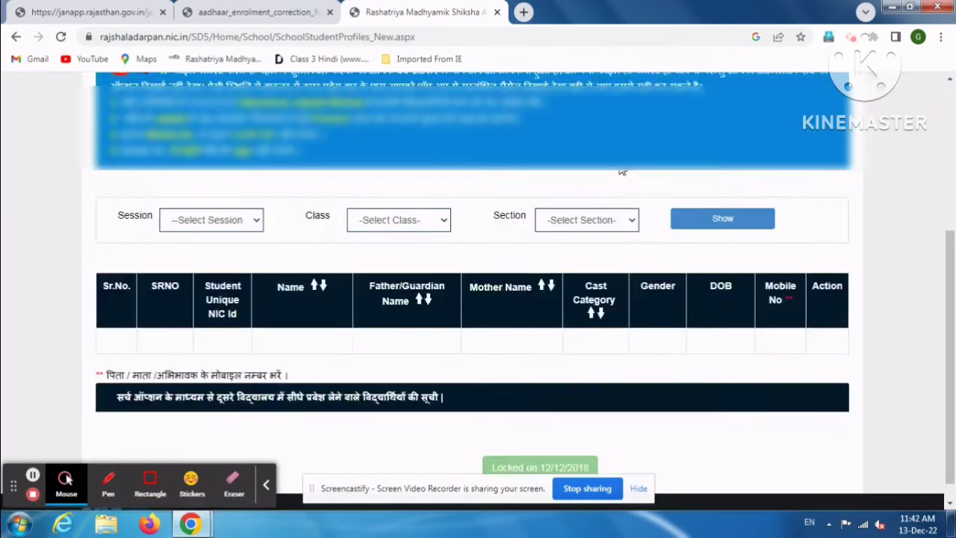
pyautogui.click(251, 195)
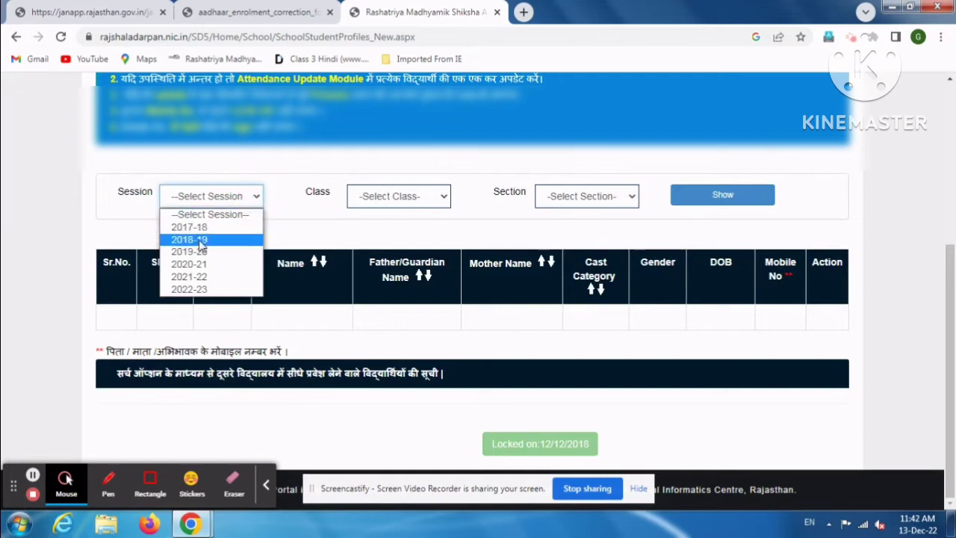
pyautogui.click(204, 289)
pyautogui.click(385, 198)
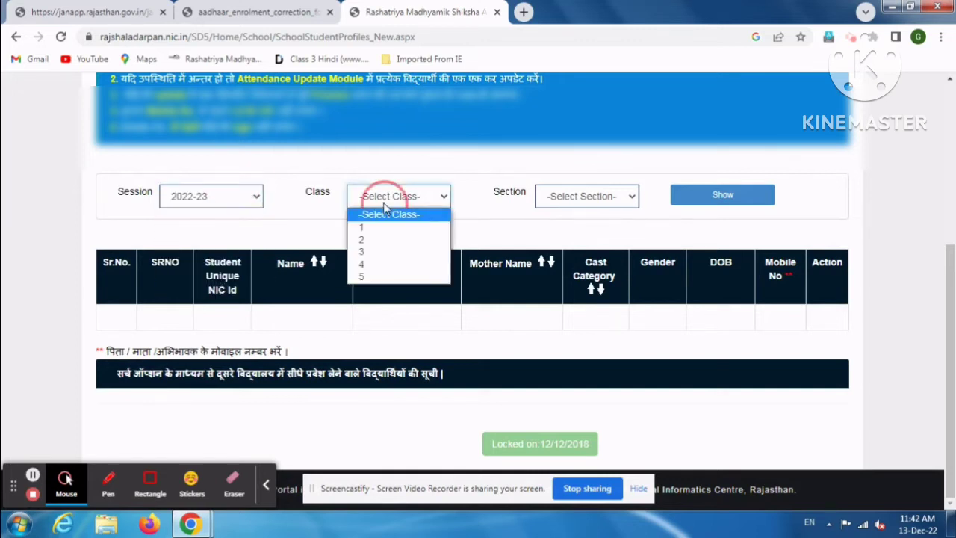
pyautogui.click(372, 277)
pyautogui.click(560, 200)
pyautogui.click(557, 228)
pyautogui.click(715, 194)
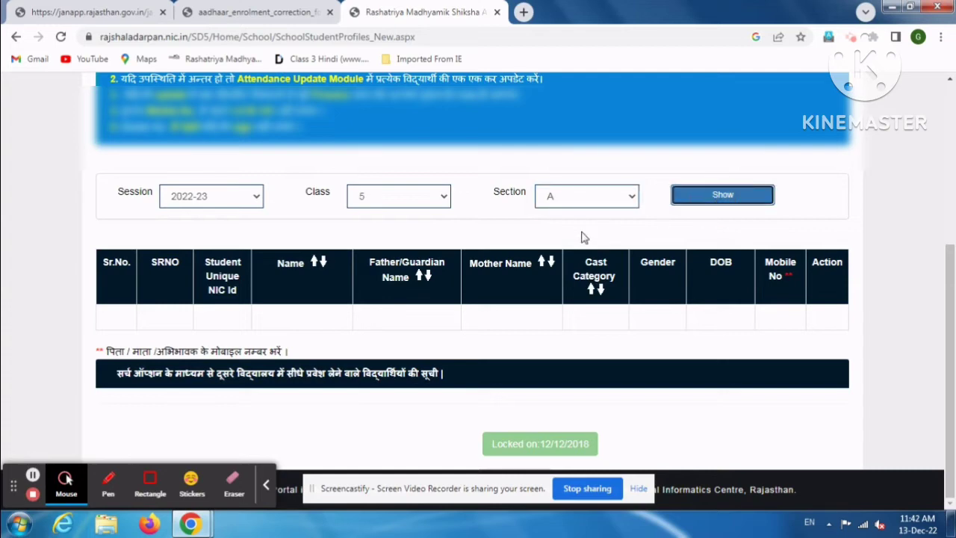
pyautogui.scroll(-15, 547, 242)
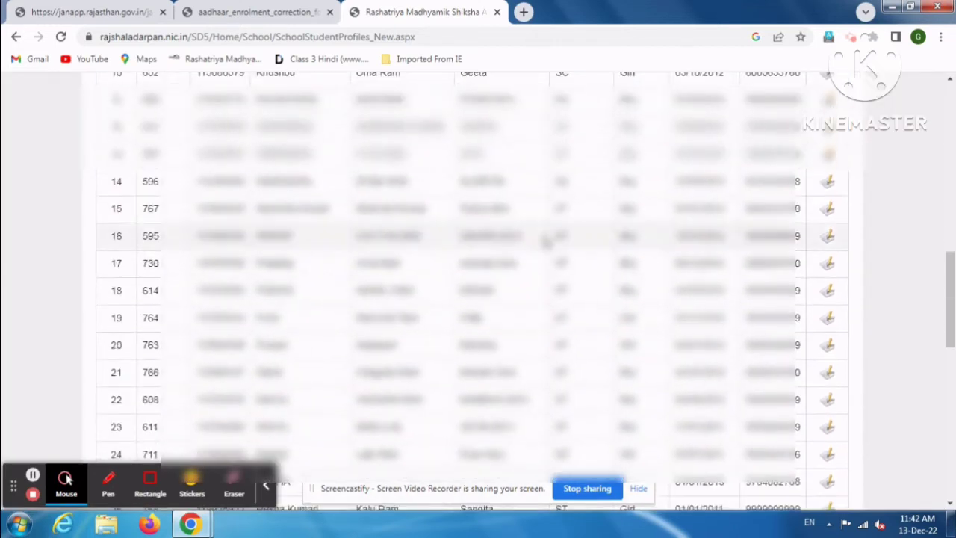
pyautogui.scroll(3, 549, 242)
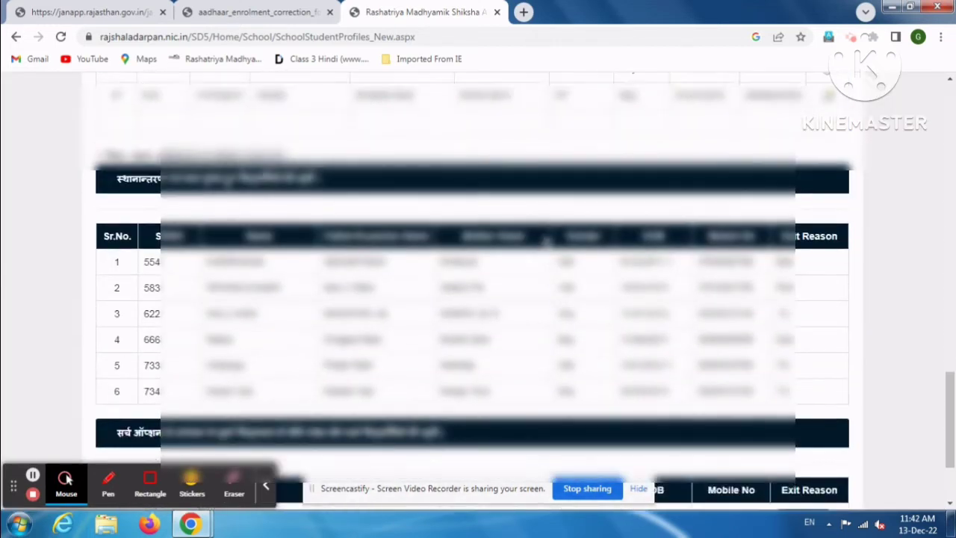
pyautogui.scroll(-1, 431, 300)
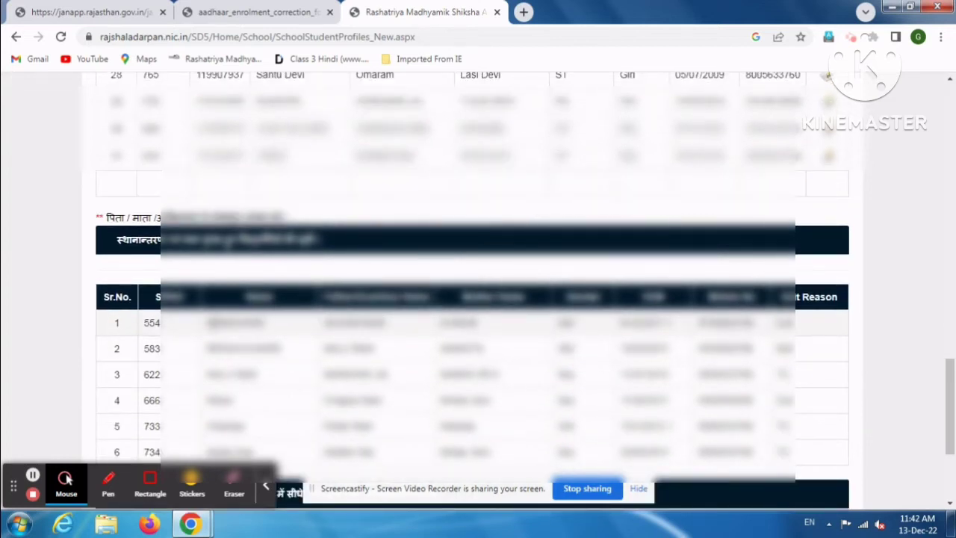
pyautogui.scroll(2, 271, 240)
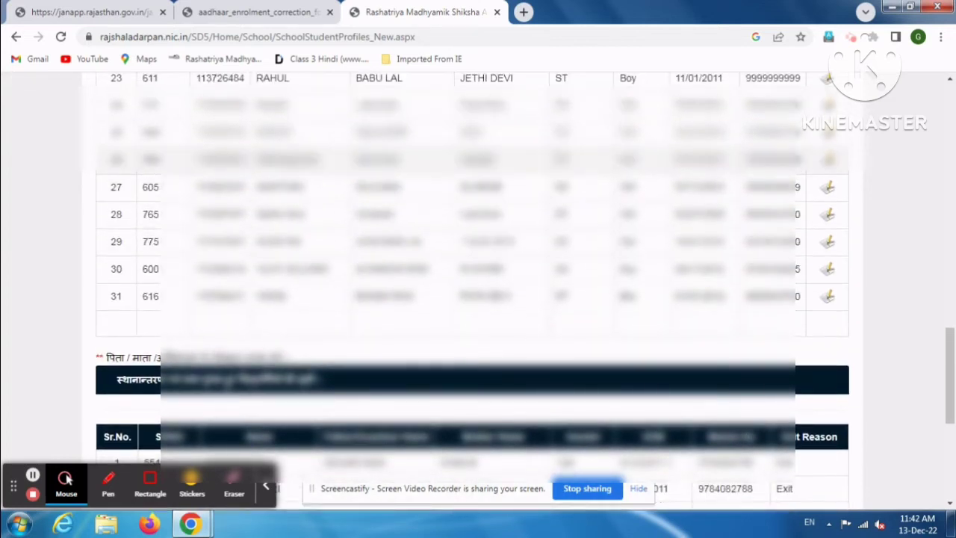
pyautogui.scroll(1, 291, 132)
pyautogui.scroll(8, 292, 131)
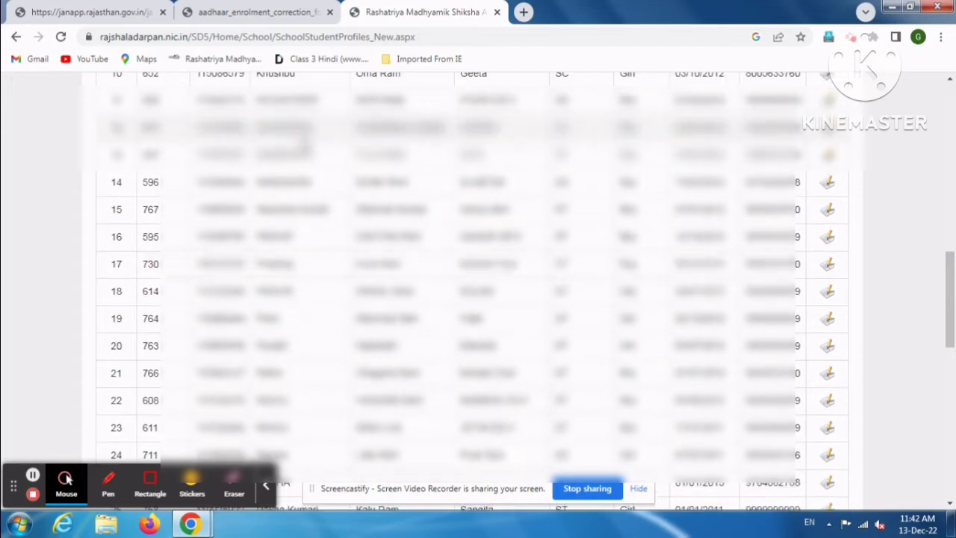
pyautogui.scroll(-1, 292, 132)
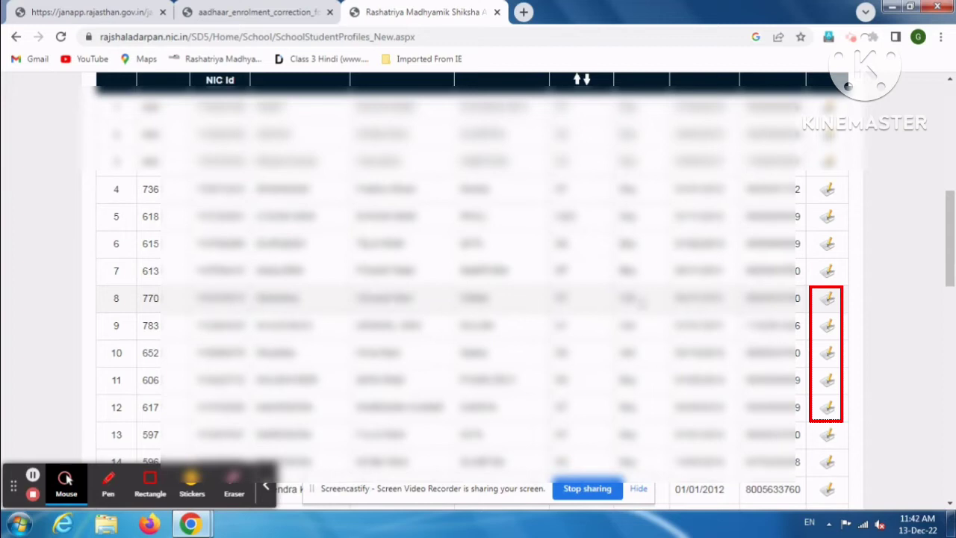
pyautogui.click(825, 300)
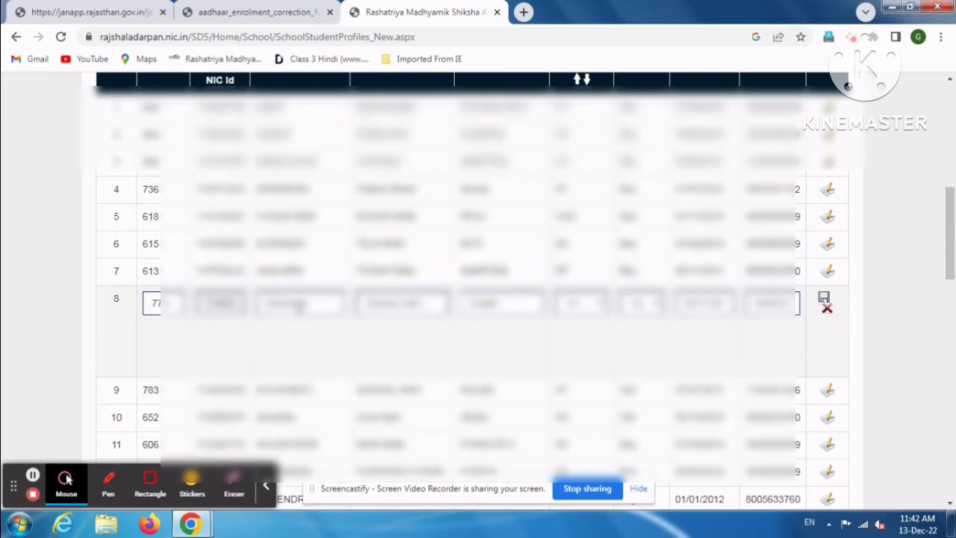
pyautogui.click(299, 306)
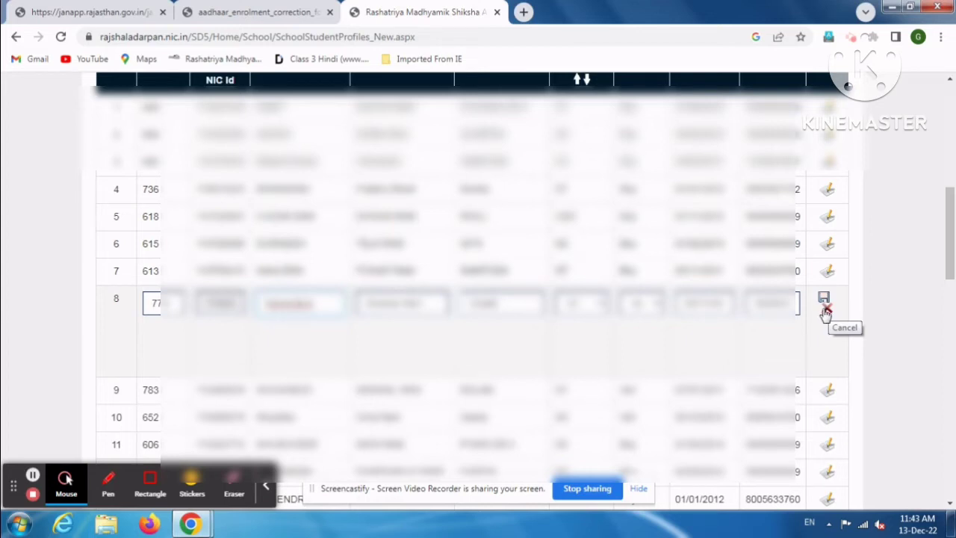
pyautogui.click(825, 311)
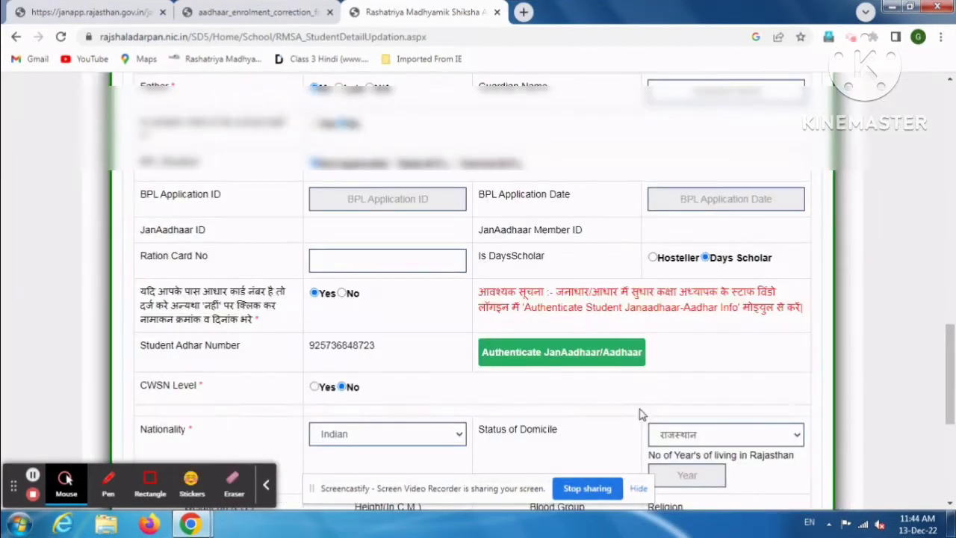
# - Review the student's JanAadhaar/Aadhaar authentication details window, then close it
pyautogui.click(588, 362)
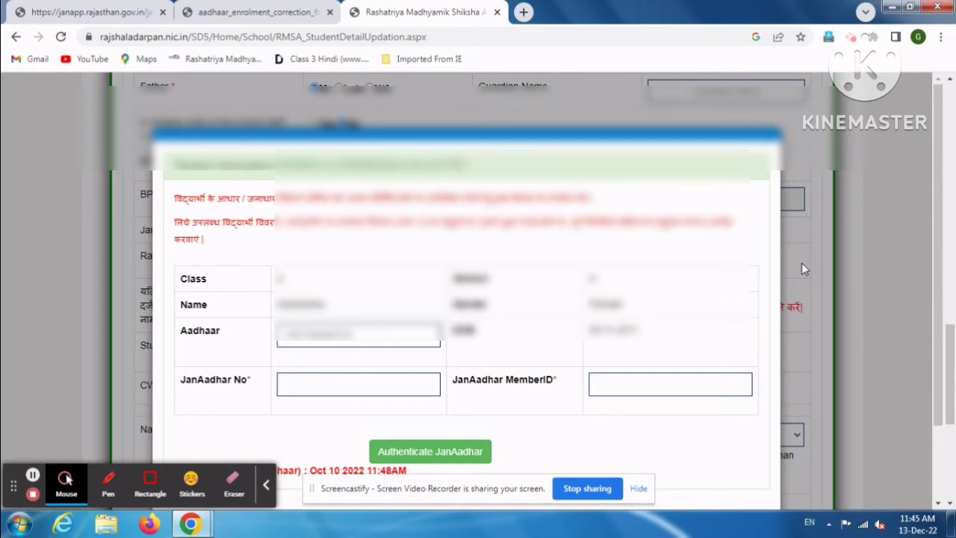
pyautogui.scroll(-2, 806, 263)
pyautogui.click(750, 438)
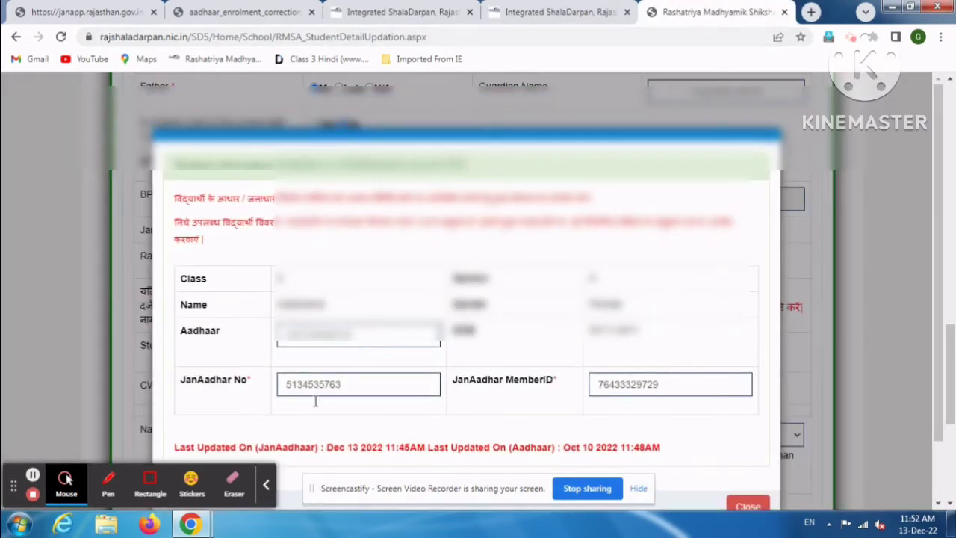
pyautogui.scroll(-1, 330, 365)
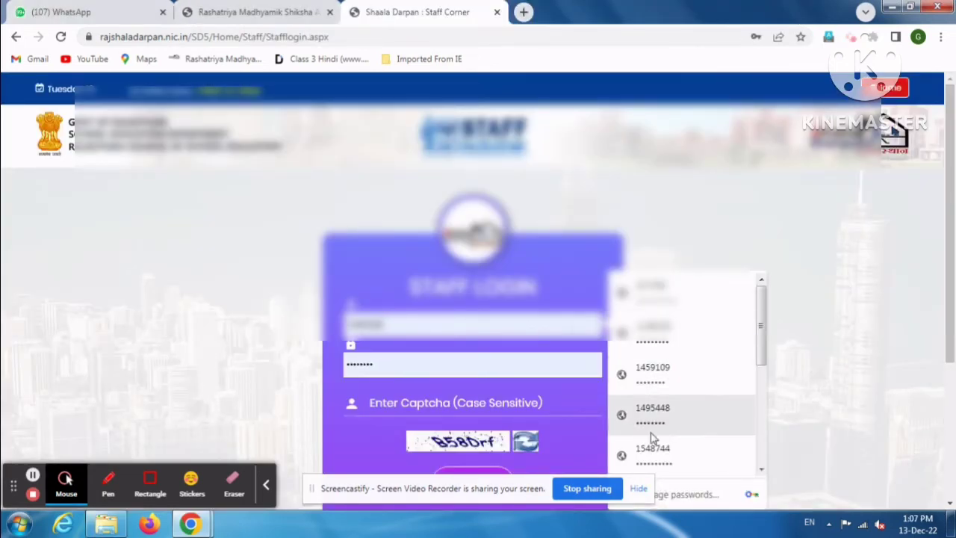
# - Log in as staff using a saved account and the displayed captcha
pyautogui.scroll(-1, 678, 363)
pyautogui.scroll(-1, 677, 363)
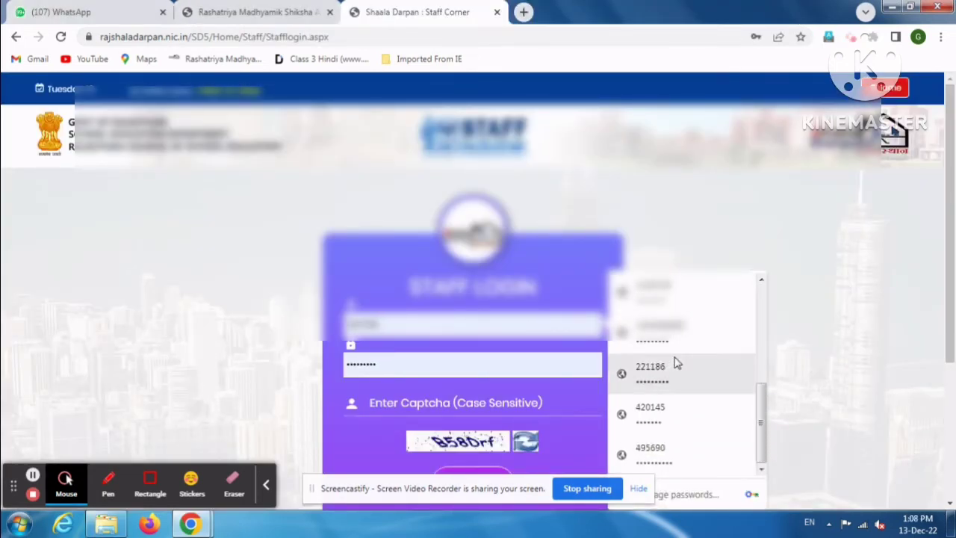
pyautogui.click(675, 363)
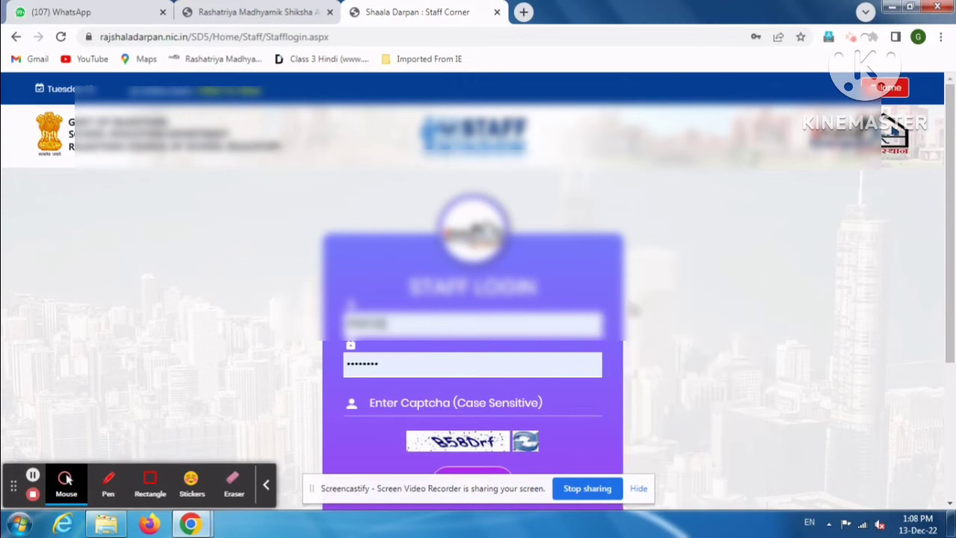
pyautogui.click(479, 404)
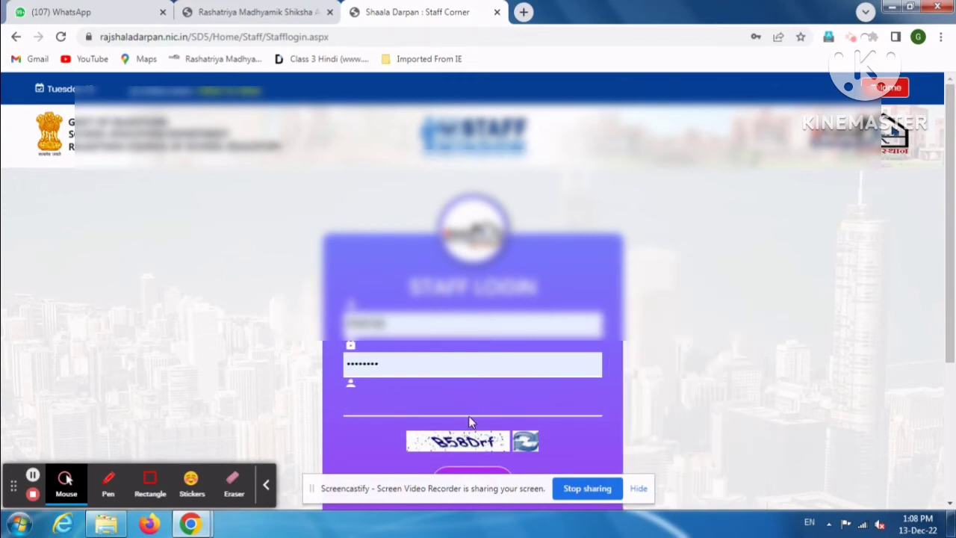
pyautogui.write('B')
pyautogui.write('B58')
pyautogui.write('D')
pyautogui.write('rf')
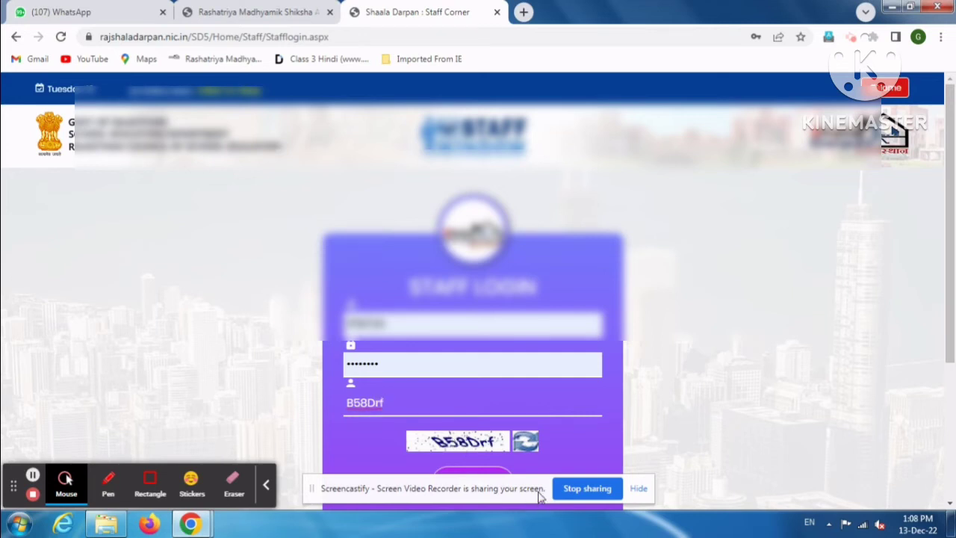
pyautogui.scroll(-2, 707, 348)
pyautogui.click(474, 344)
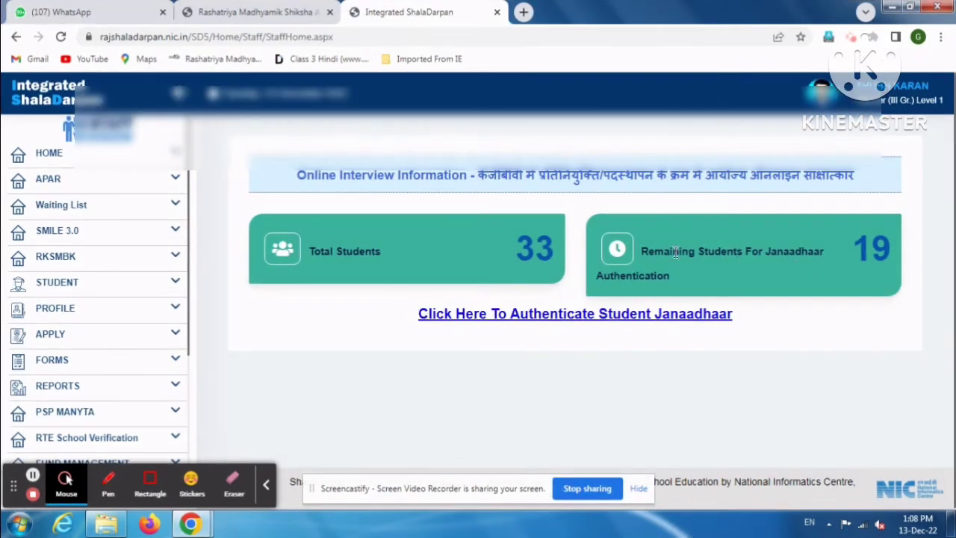
# - Open the student JanAadhaar authentication module, load class-wise data and show Class - 2/A
pyautogui.click(551, 313)
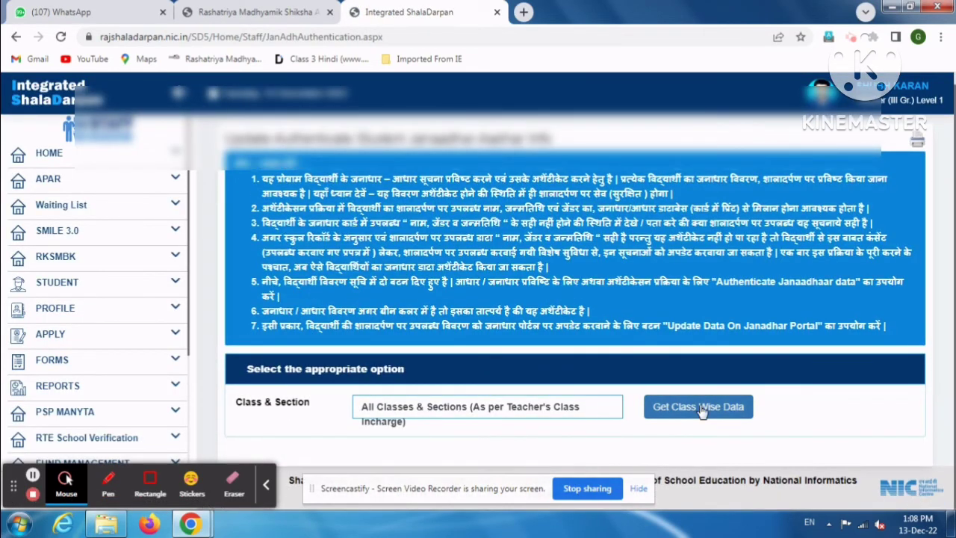
pyautogui.click(692, 406)
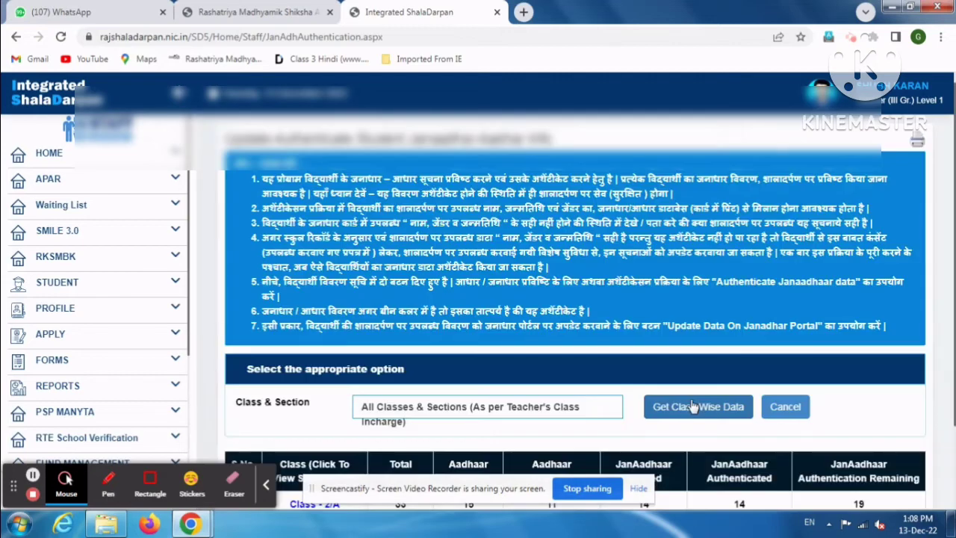
pyautogui.scroll(-2, 644, 394)
pyautogui.click(316, 400)
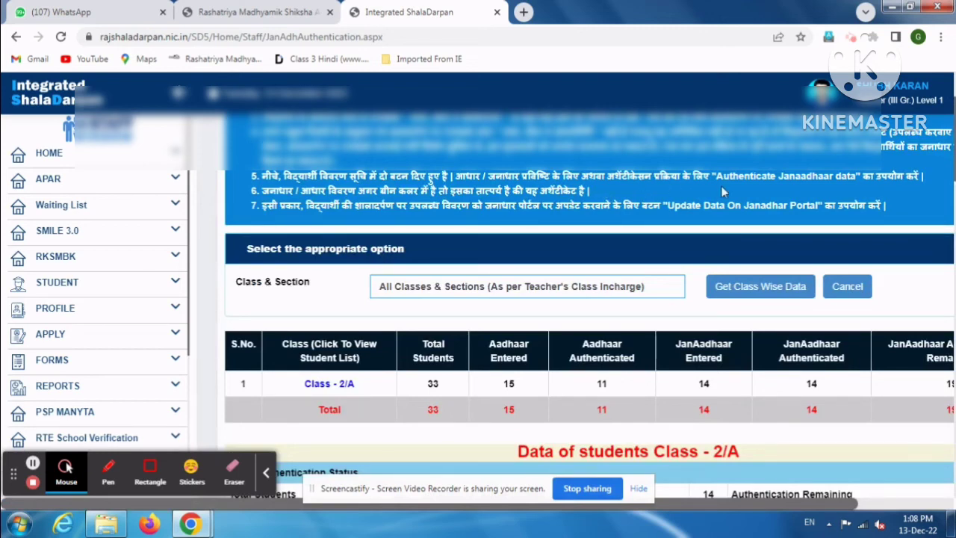
# - Browse the Class 2/A student list and open one student's authentication form
pyautogui.scroll(-10, 732, 183)
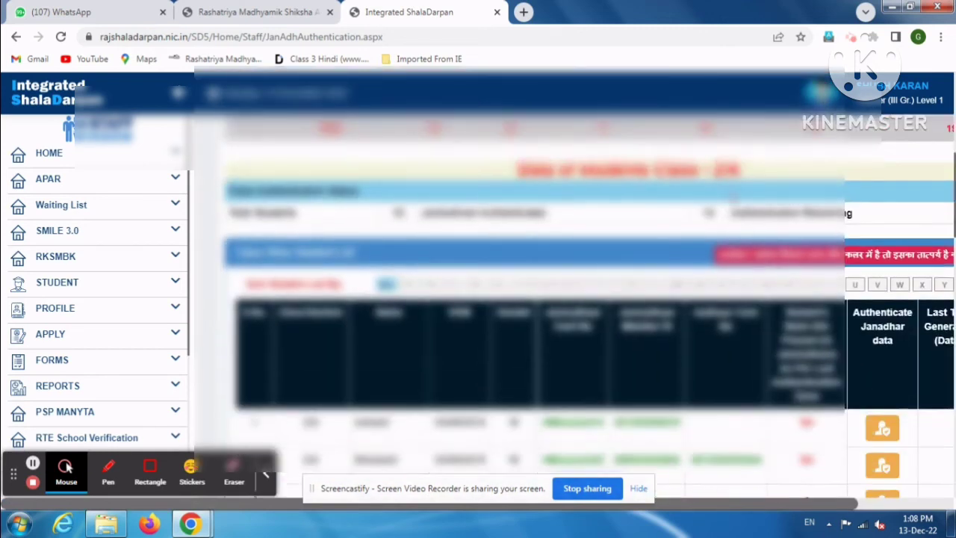
pyautogui.scroll(-3, 407, 350)
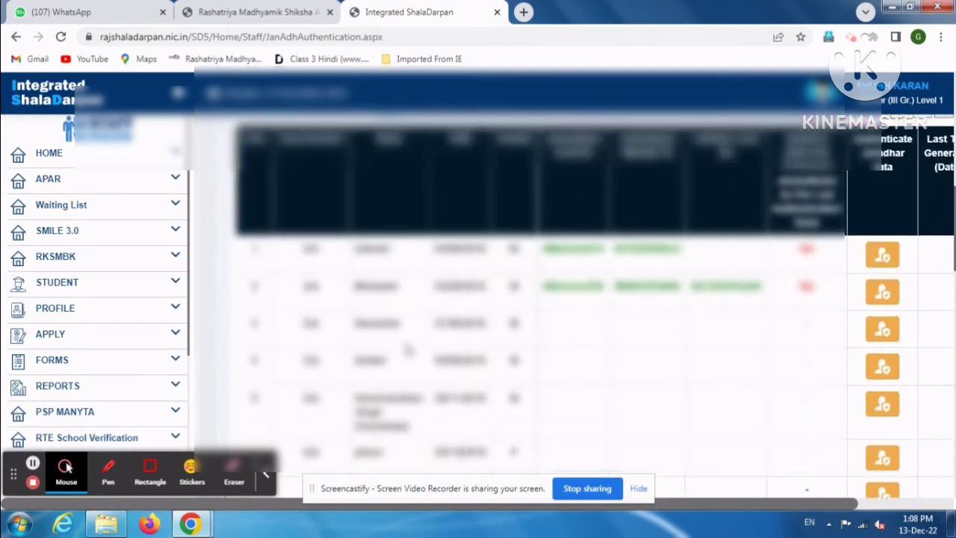
pyautogui.scroll(-3, 407, 350)
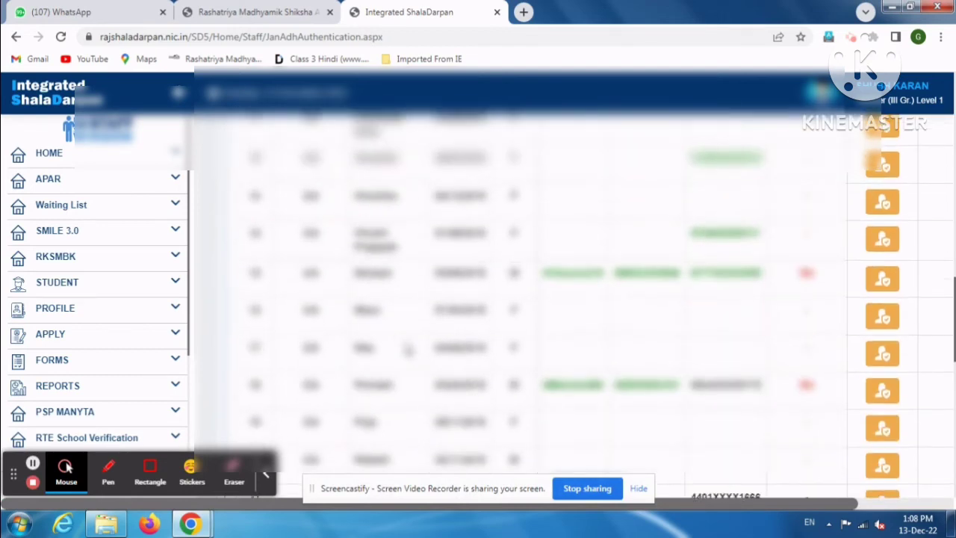
pyautogui.scroll(-3, 420, 435)
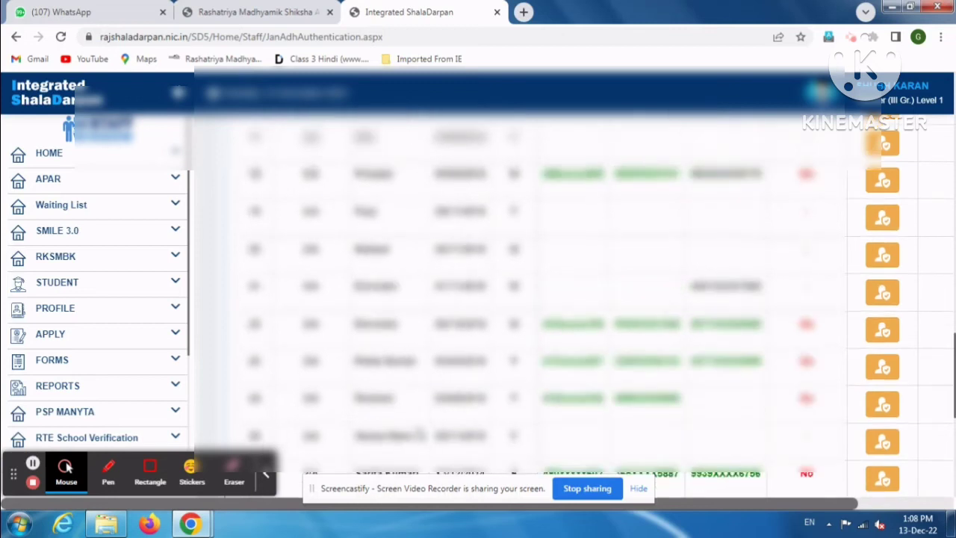
pyautogui.scroll(1, 338, 321)
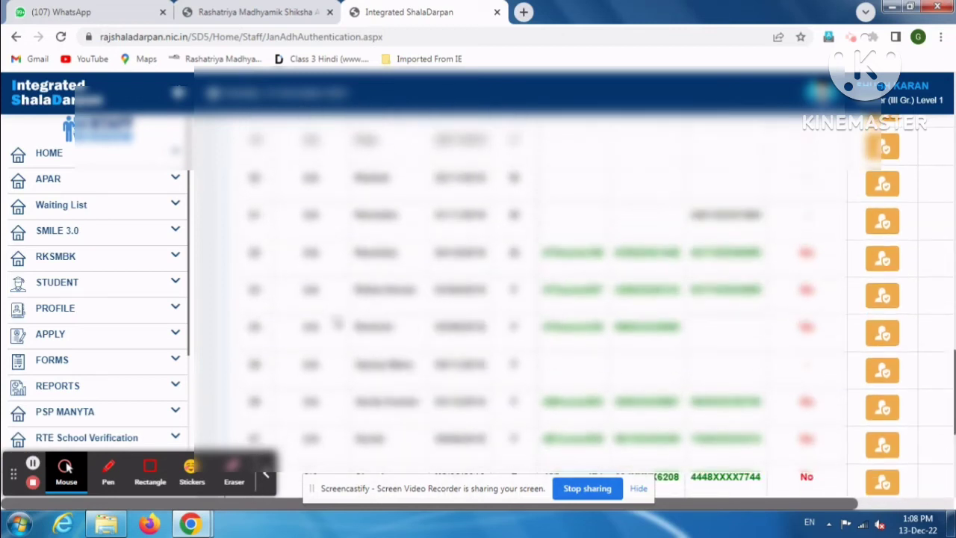
pyautogui.scroll(1, 338, 321)
pyautogui.scroll(1, 337, 321)
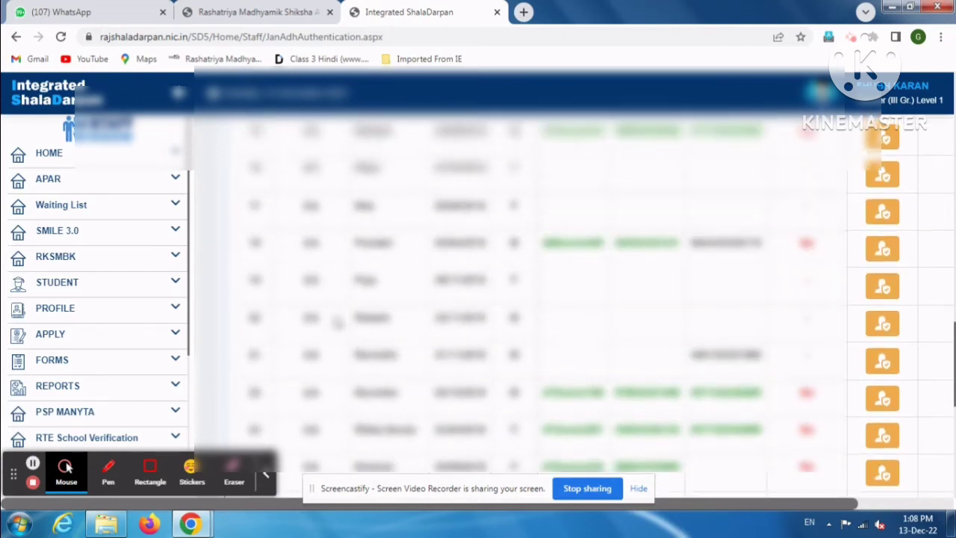
pyautogui.click(886, 180)
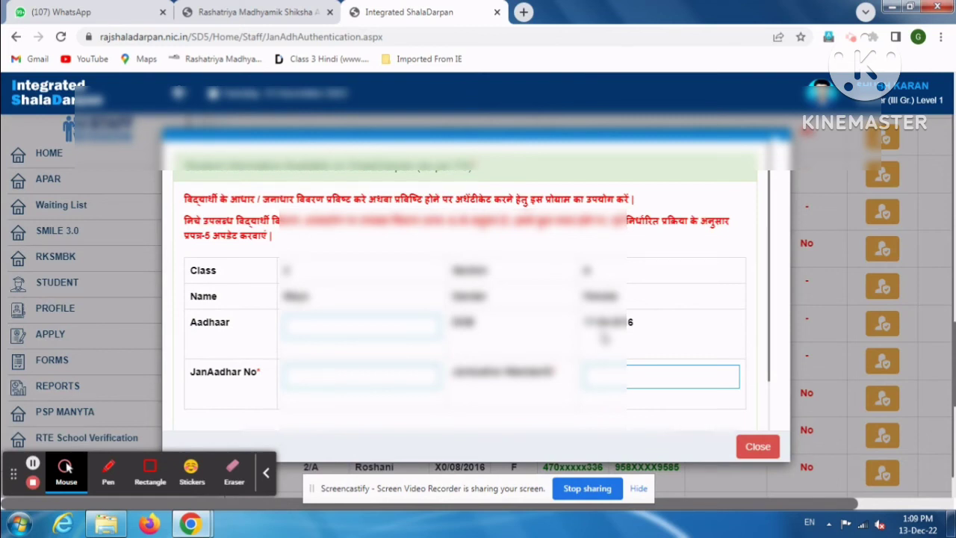
# - Authenticate the student's Aadhaar number, acknowledge the success alert, and begin entering the JanAadhaar number
pyautogui.click(414, 324)
pyautogui.write('***')
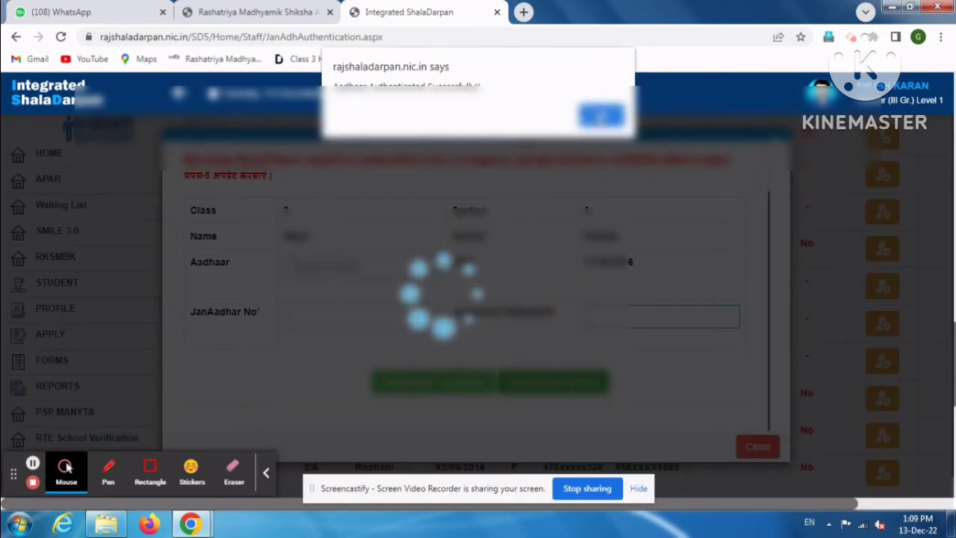
pyautogui.click(602, 118)
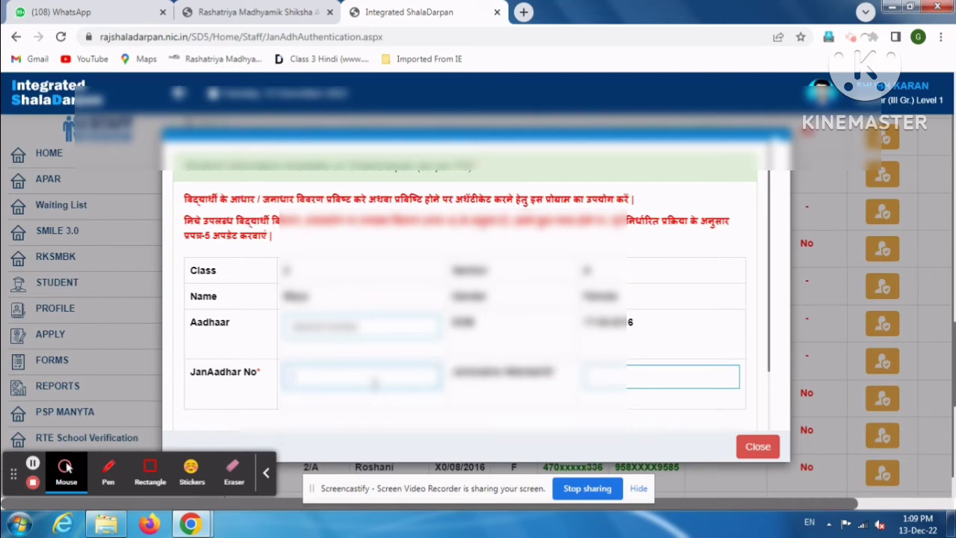
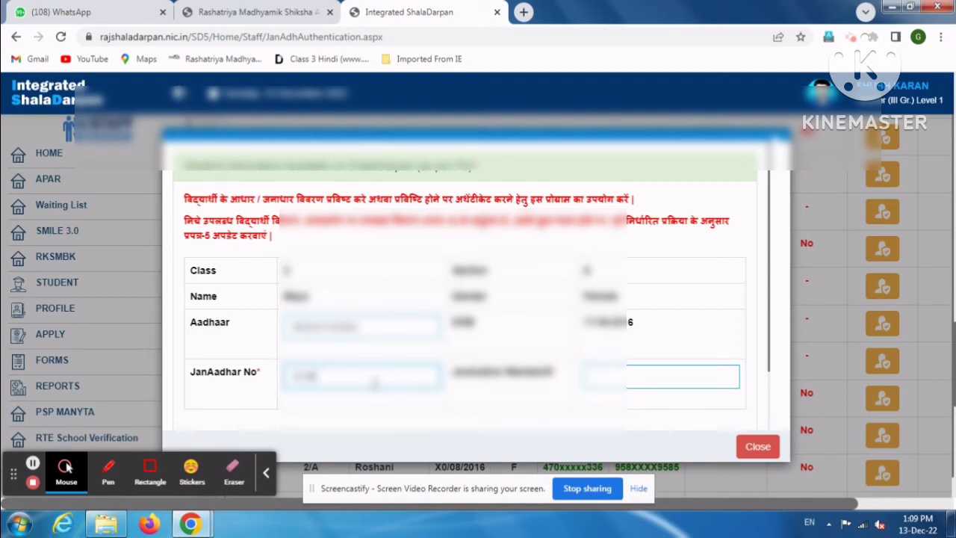